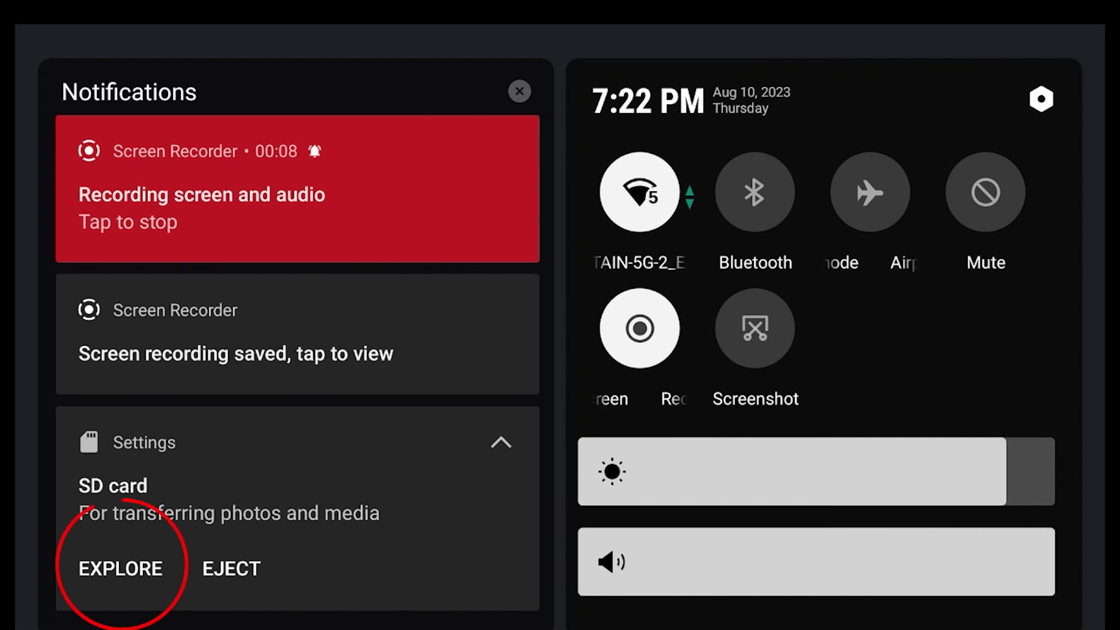
- Open Videos > Movies on internal storage and select the 5.43 MB screen recording
left_click(99, 544)
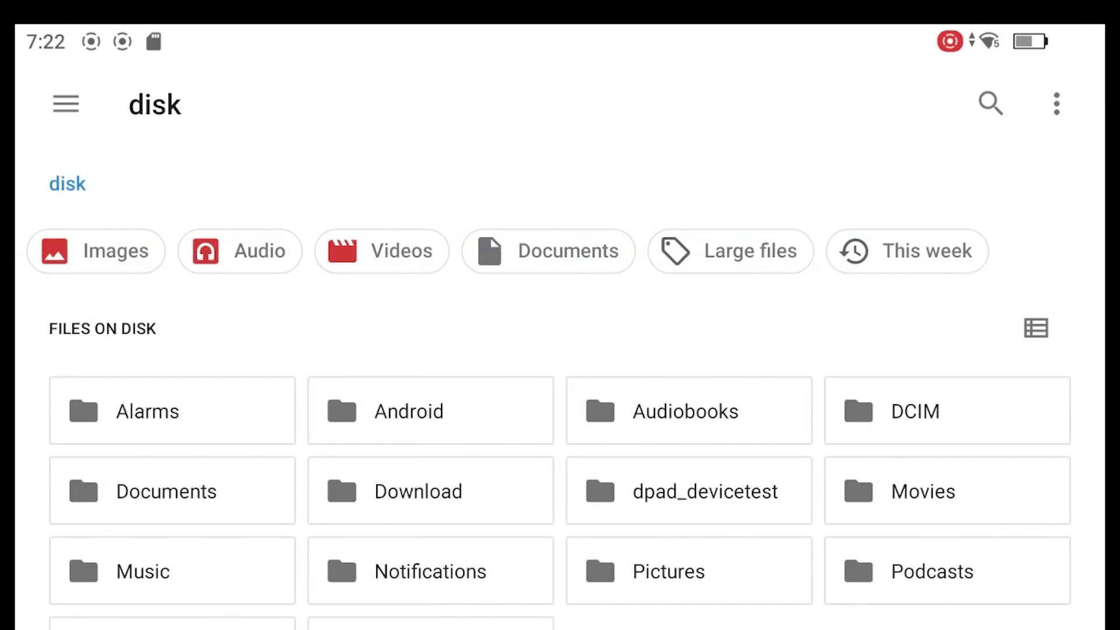
left_click(66, 104)
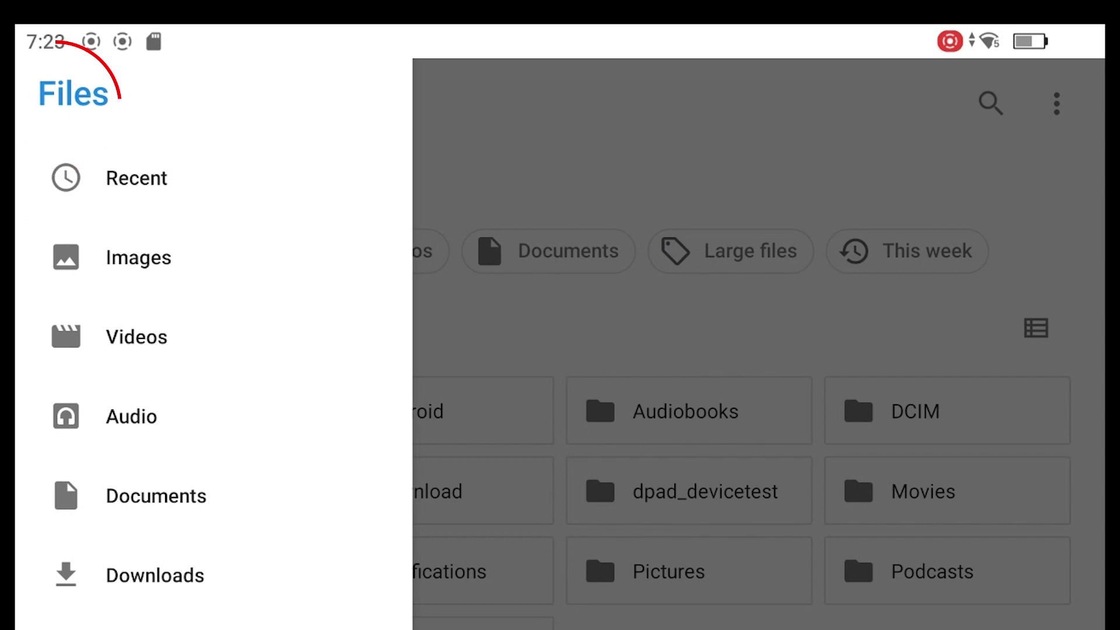
left_click(141, 336)
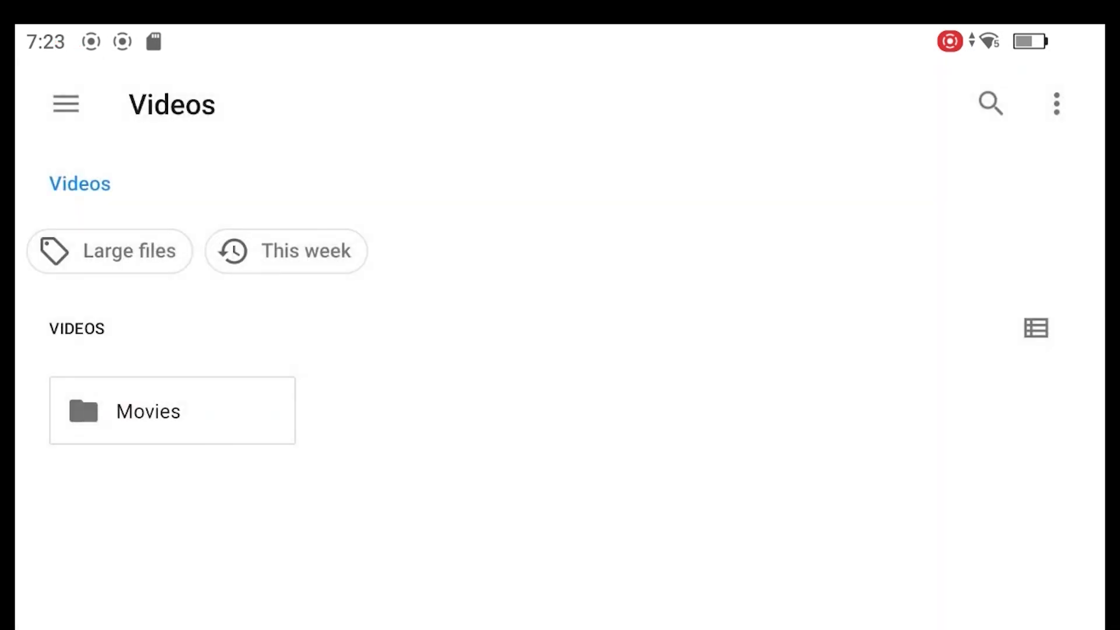
left_click(178, 399)
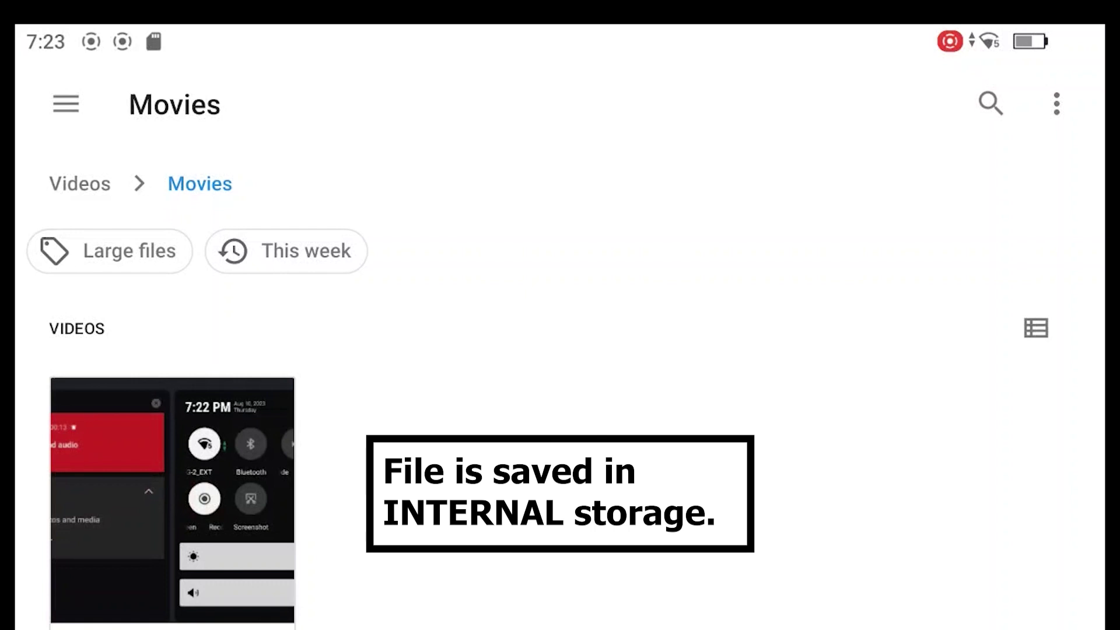
left_click_drag(439, 445, 449, 362)
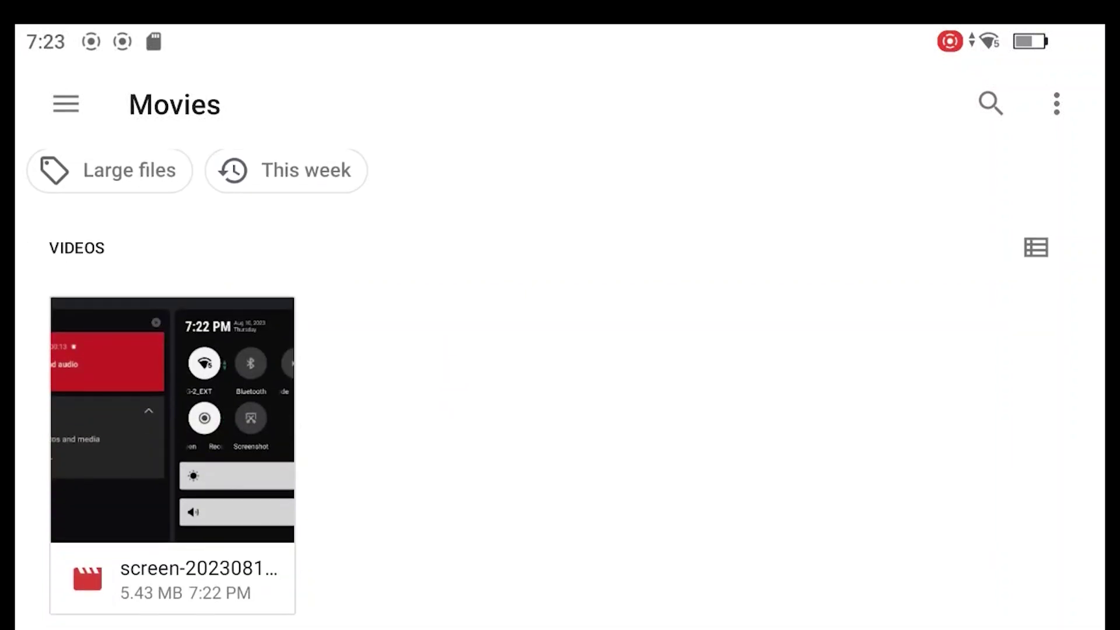
left_click(136, 461)
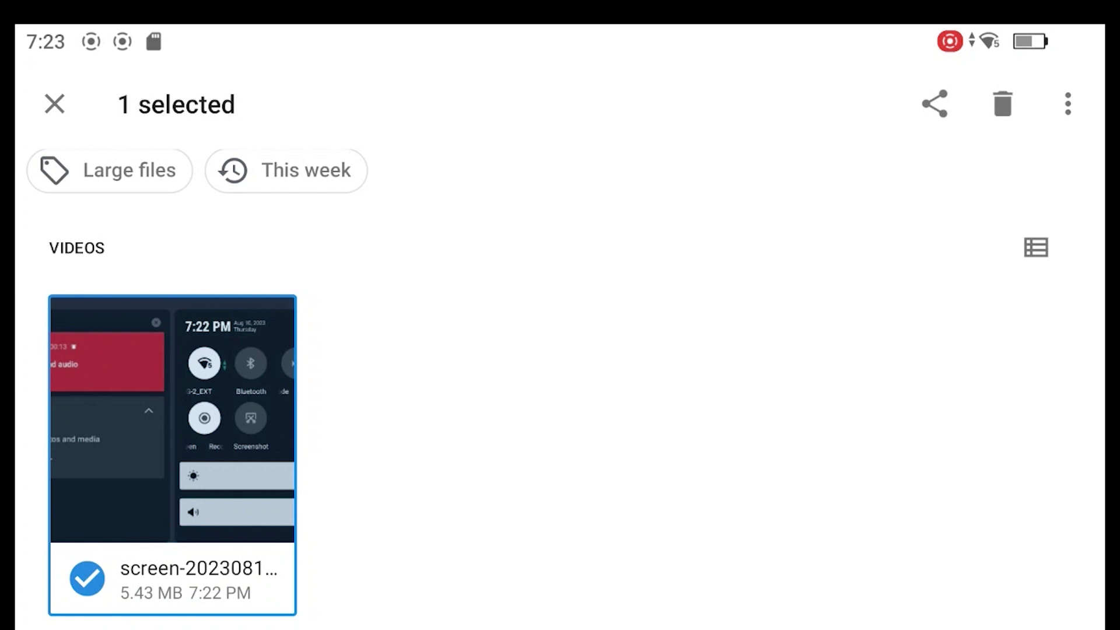
- Use Move to on the 5.43 MB recording, targeting the SD card's Movies folder
left_click(1068, 104)
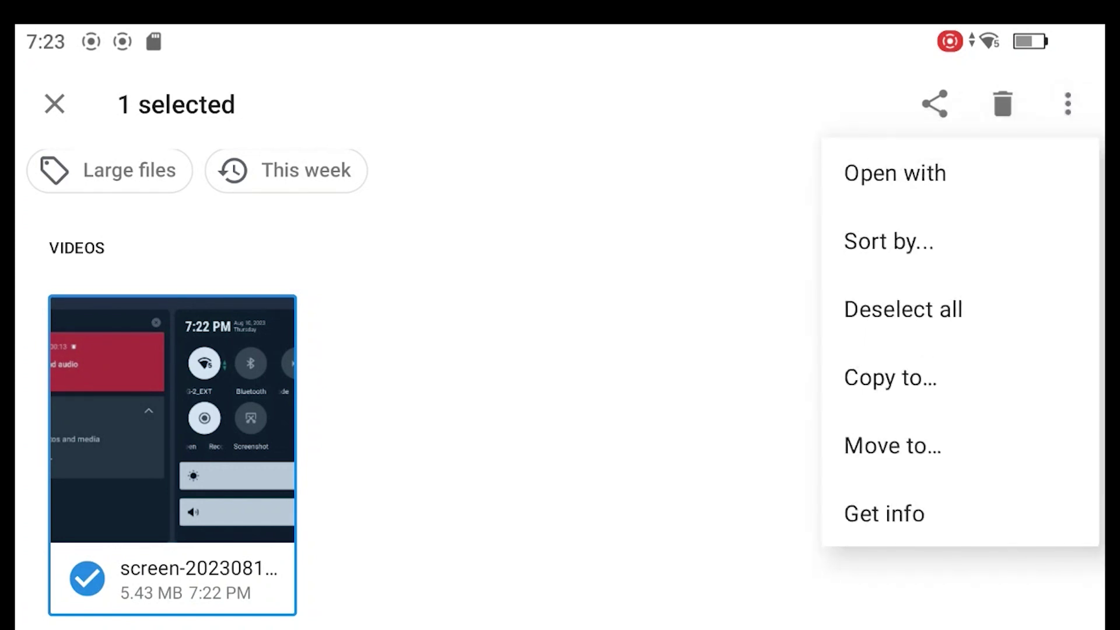
left_click(892, 446)
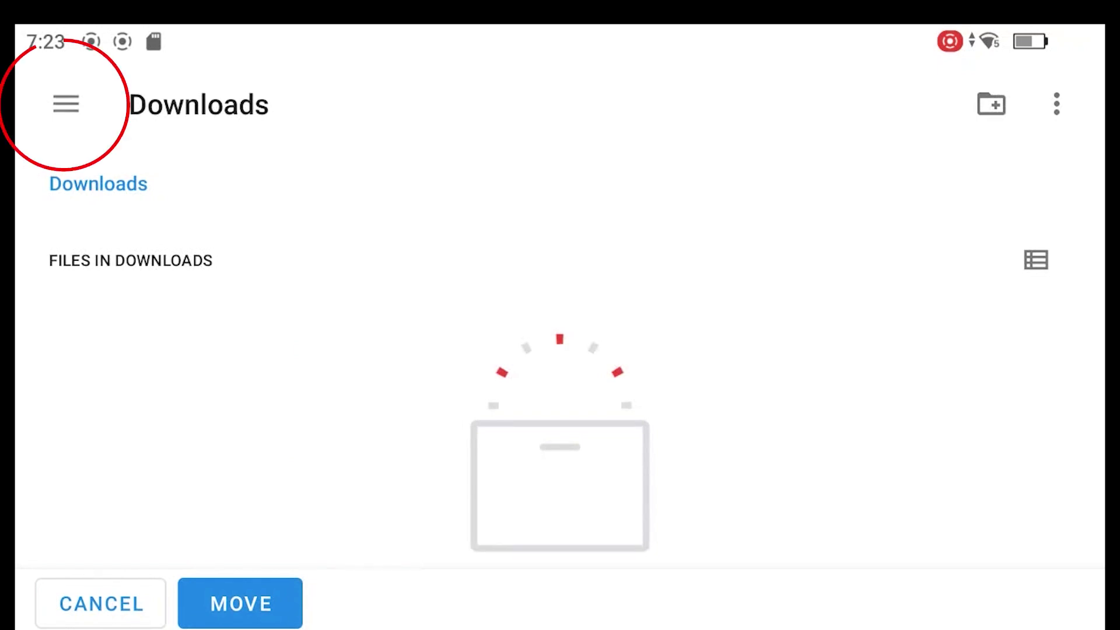
left_click(66, 104)
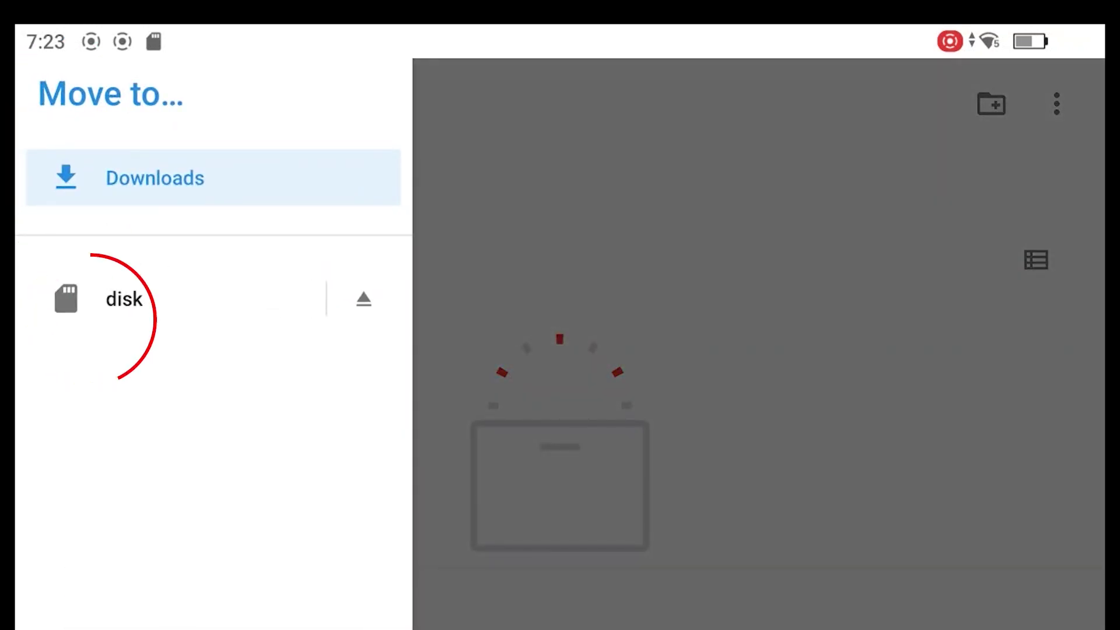
left_click(111, 288)
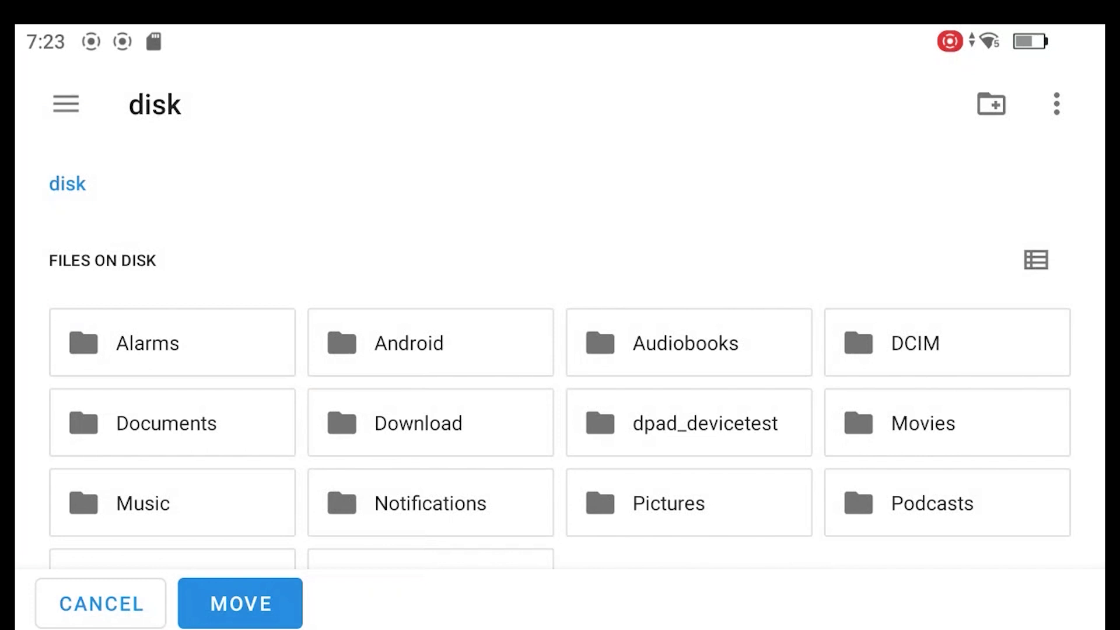
left_click(910, 414)
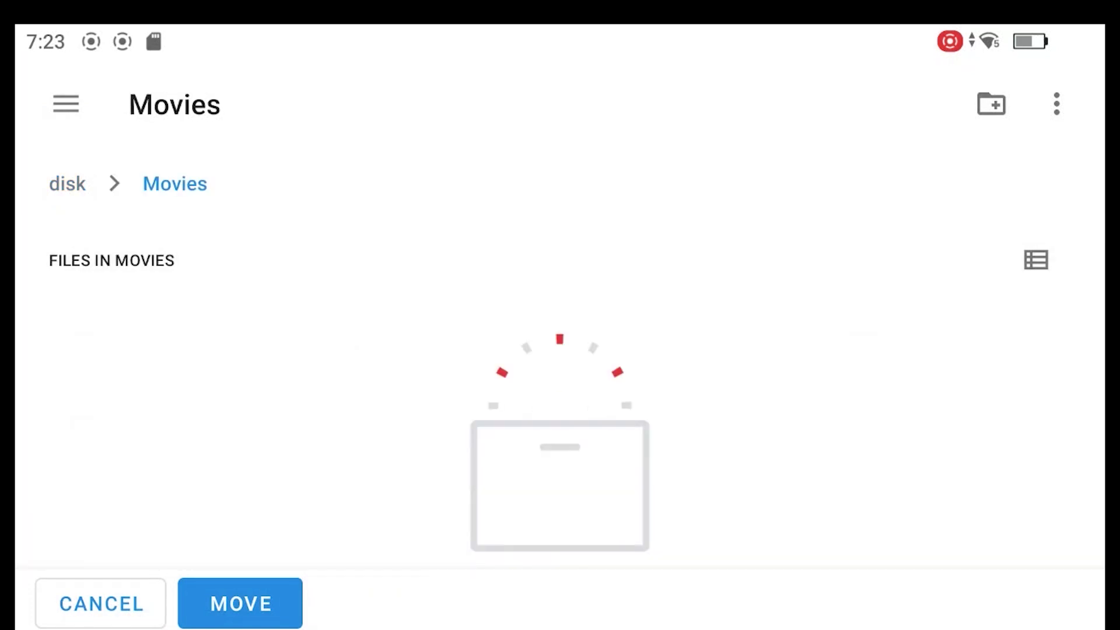
left_click(240, 595)
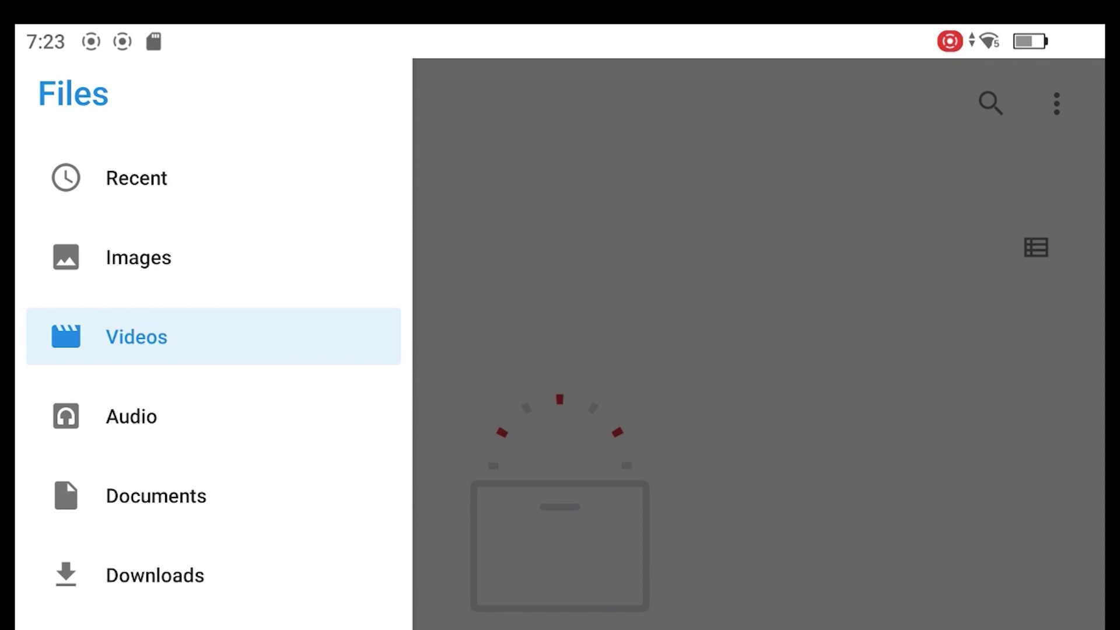
- Reopen Videos > Movies and scroll to confirm the moved 5.43 MB screen recording
left_click(222, 335)
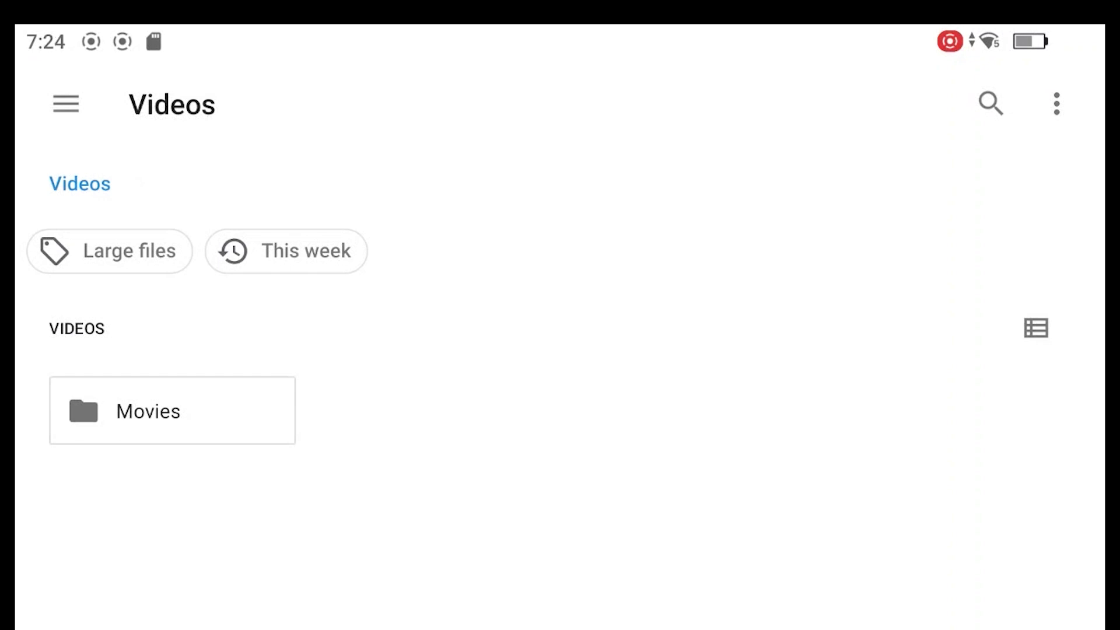
left_click(200, 404)
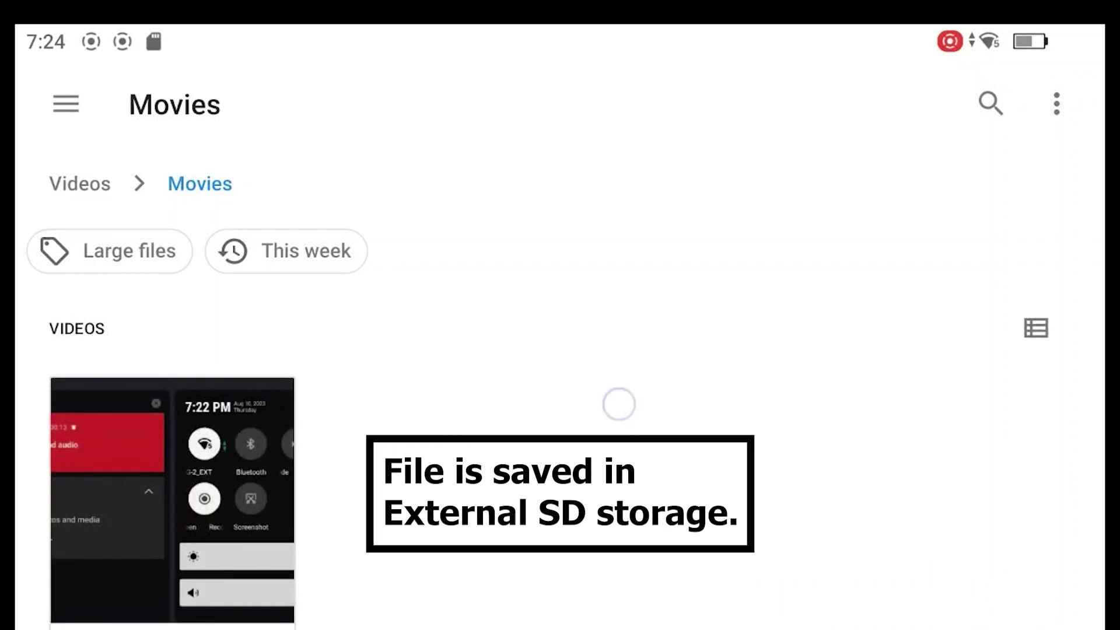
mouse_move(618, 404)
left_mouse_down()
mouse_move(620, 317)
mouse_move(623, 352)
mouse_move(639, 315)
left_mouse_up()
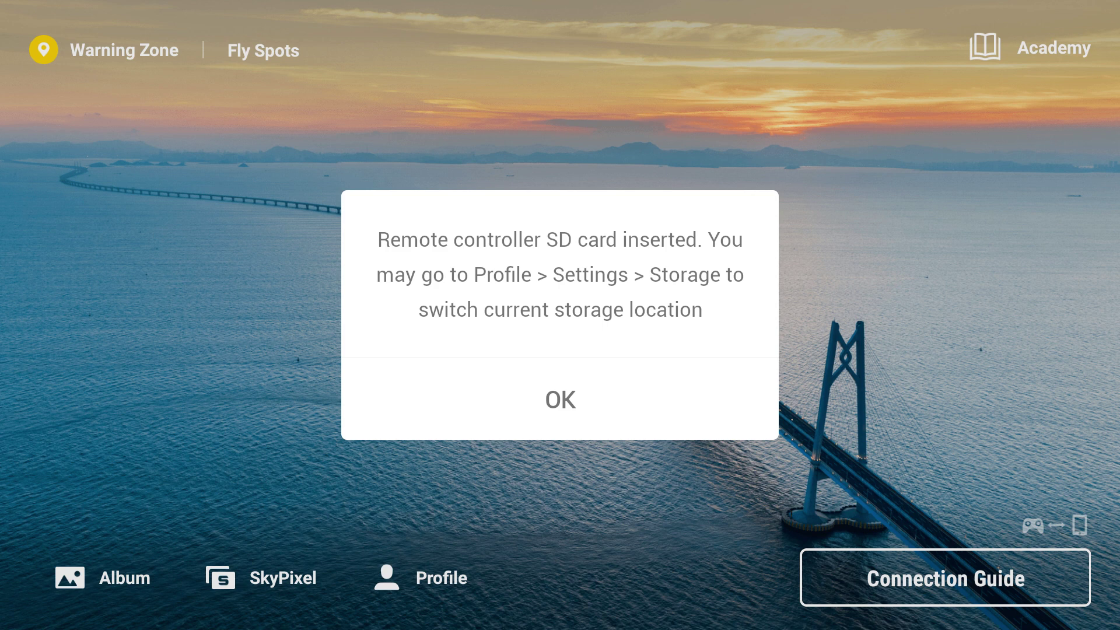
- Acknowledge DJI Fly's remote controller SD card notice with OK
left_click(560, 400)
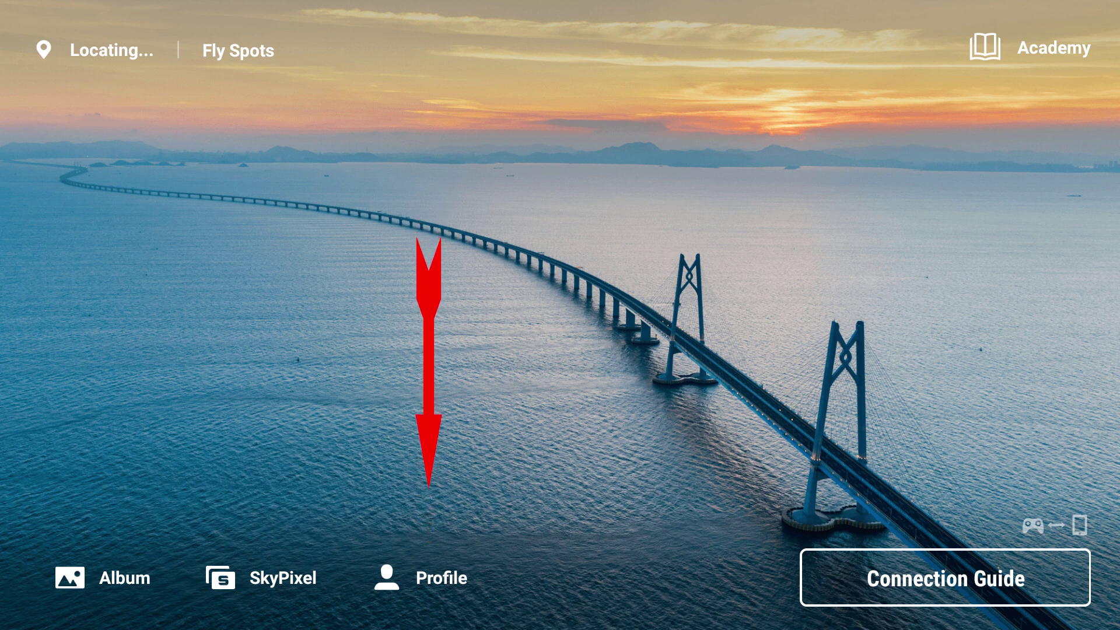
- Reach DJI Fly's Storage settings via Profile > Settings, showing the SD card switch prompt with 577.8MB migration
left_click(395, 592)
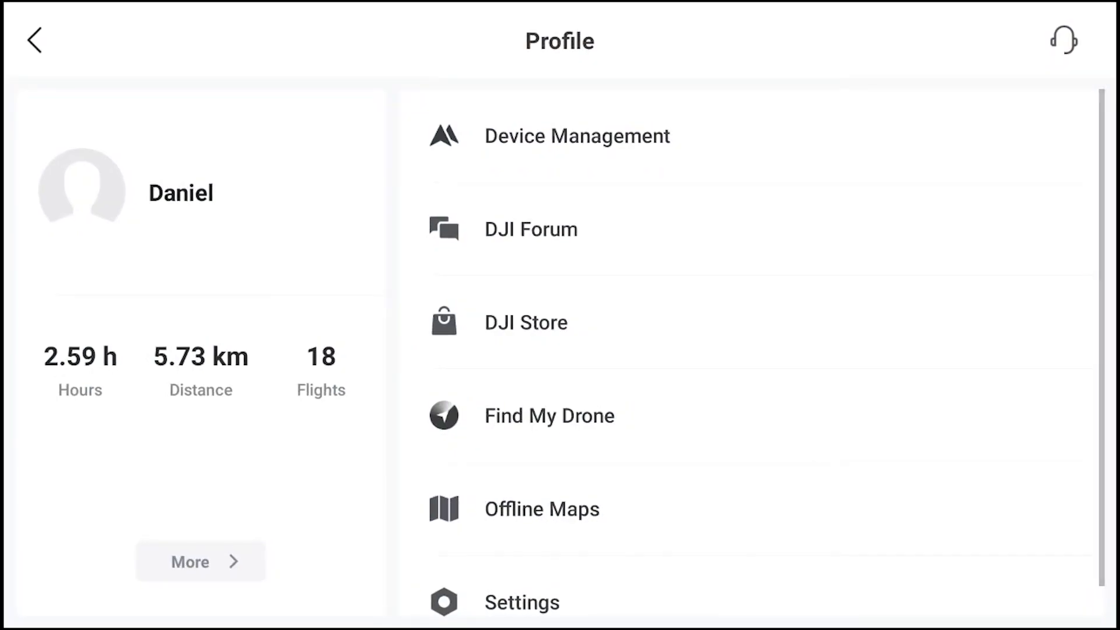
left_click(461, 599)
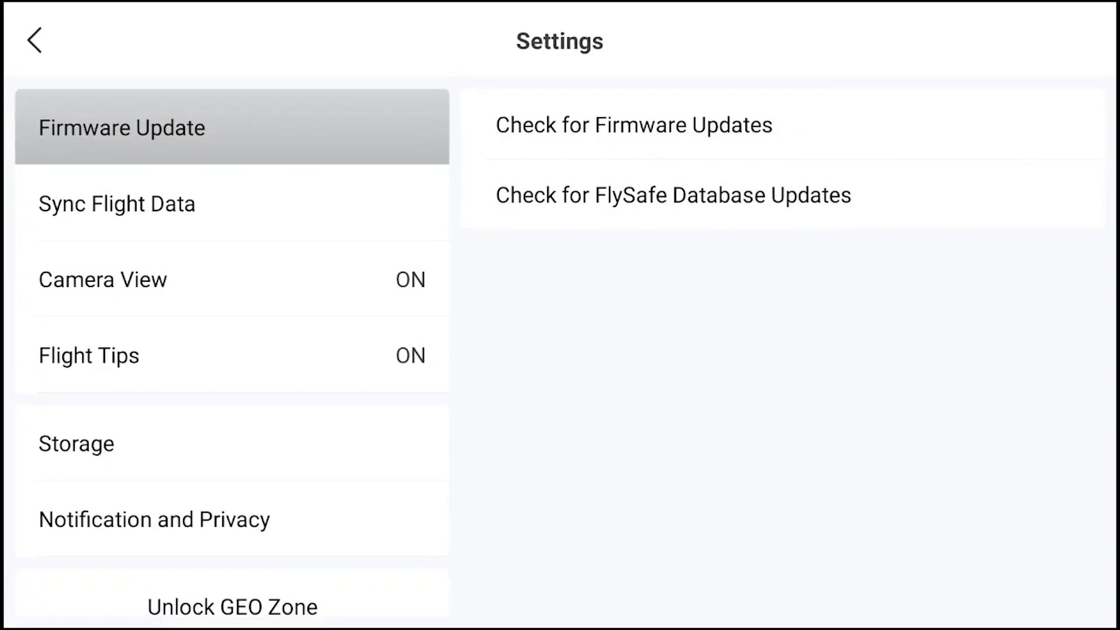
left_click(113, 440)
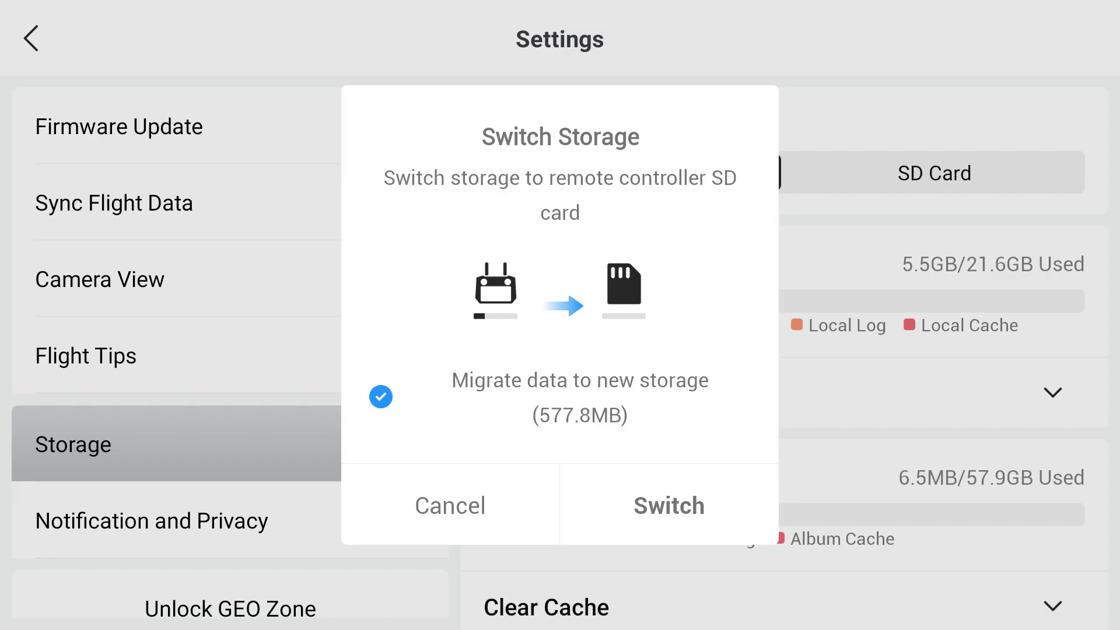